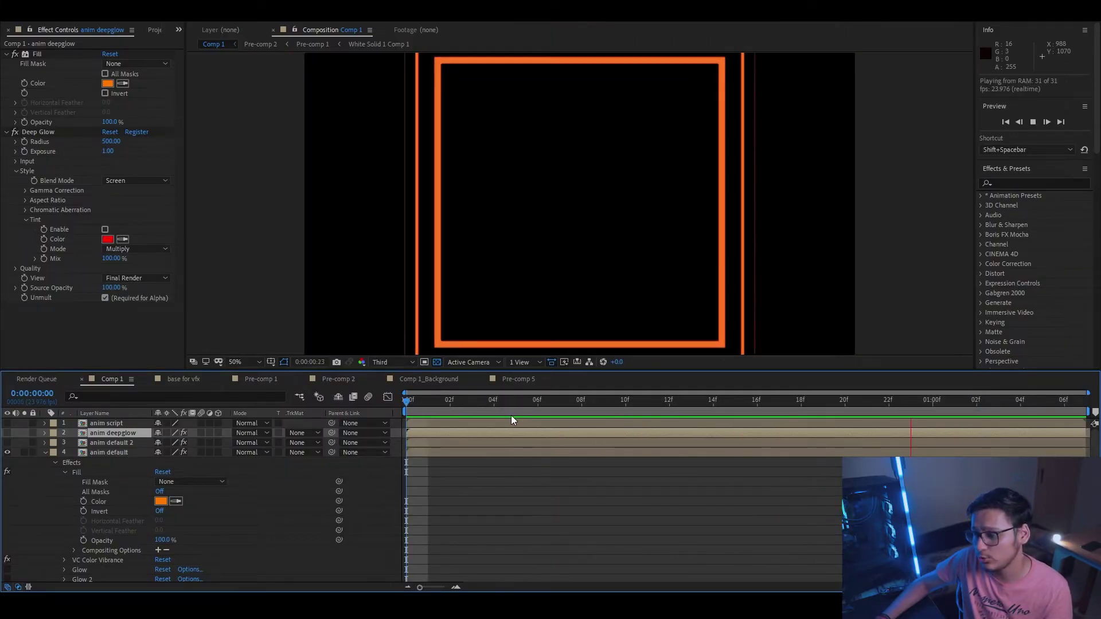
# Stop the looping preview of the plain orange square-outline animation
pyautogui.press('space')
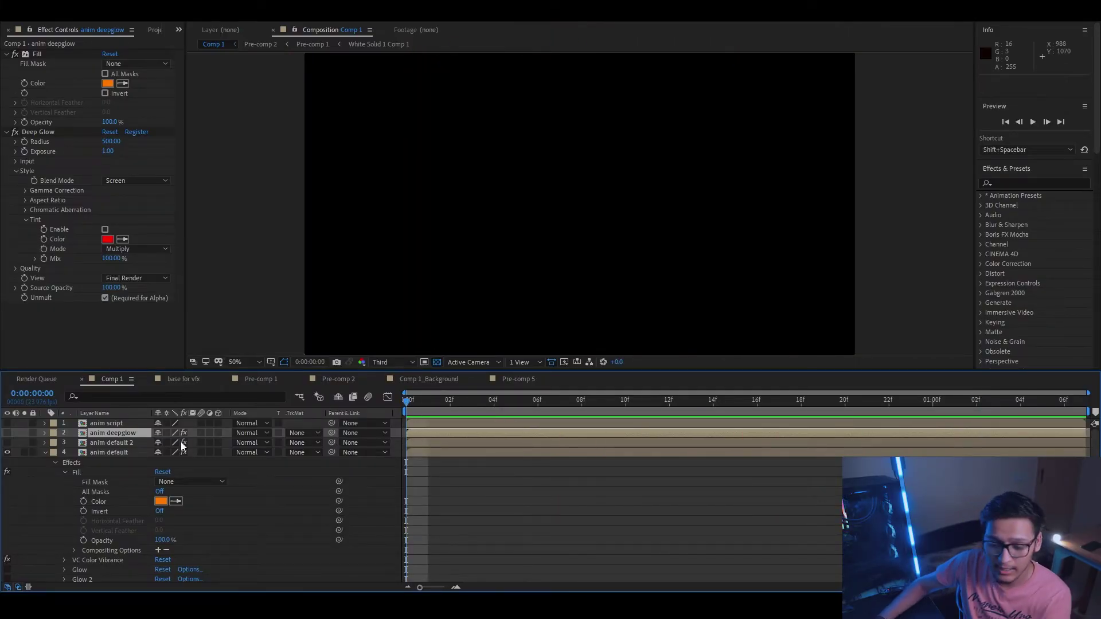
# Preview the Deep Glow squares with anim default hidden, then hide anim deepglow
pyautogui.click(8, 433)
pyautogui.click(7, 453)
pyautogui.press('space')
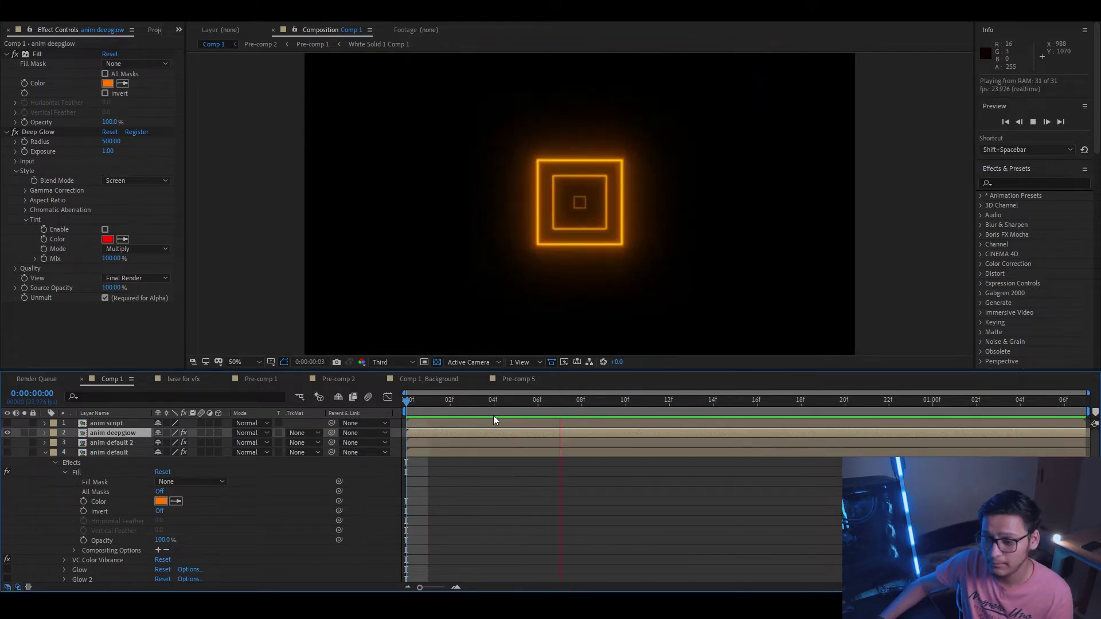
pyautogui.press('space')
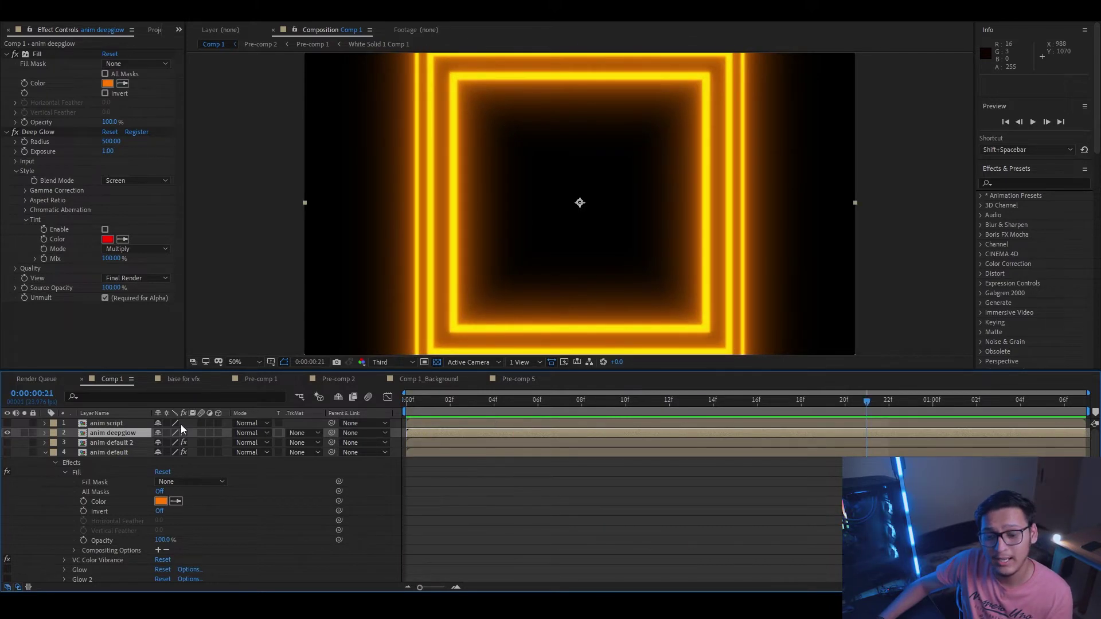
pyautogui.click(8, 433)
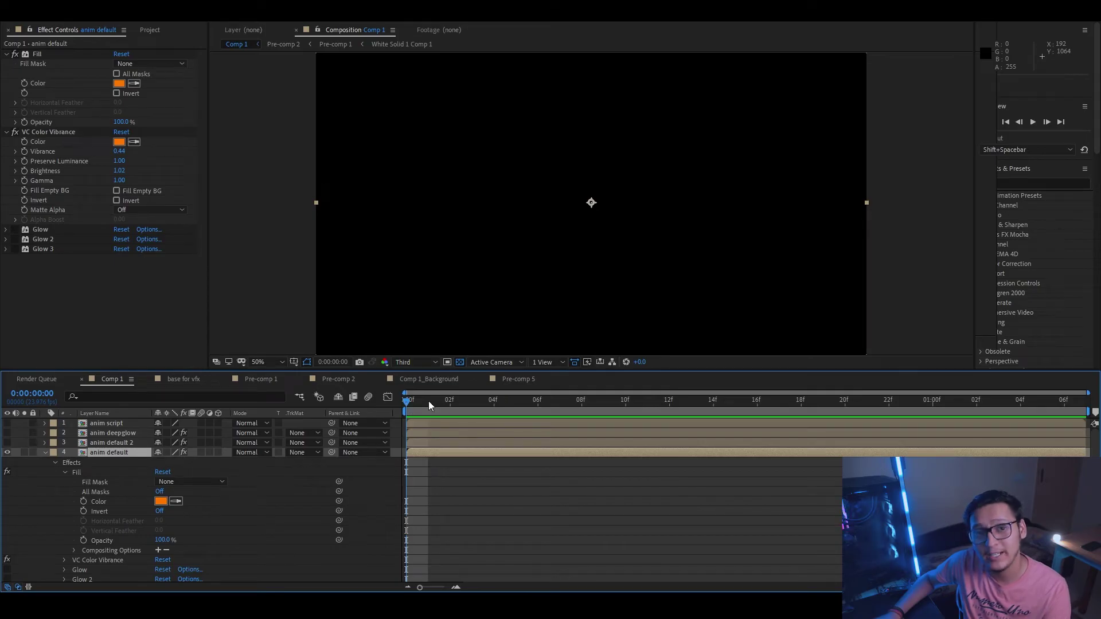
# Scrub to frame 4 and step forward two frames to watch the outline expand
pyautogui.moveTo(429, 401); pyautogui.dragTo(495, 403)
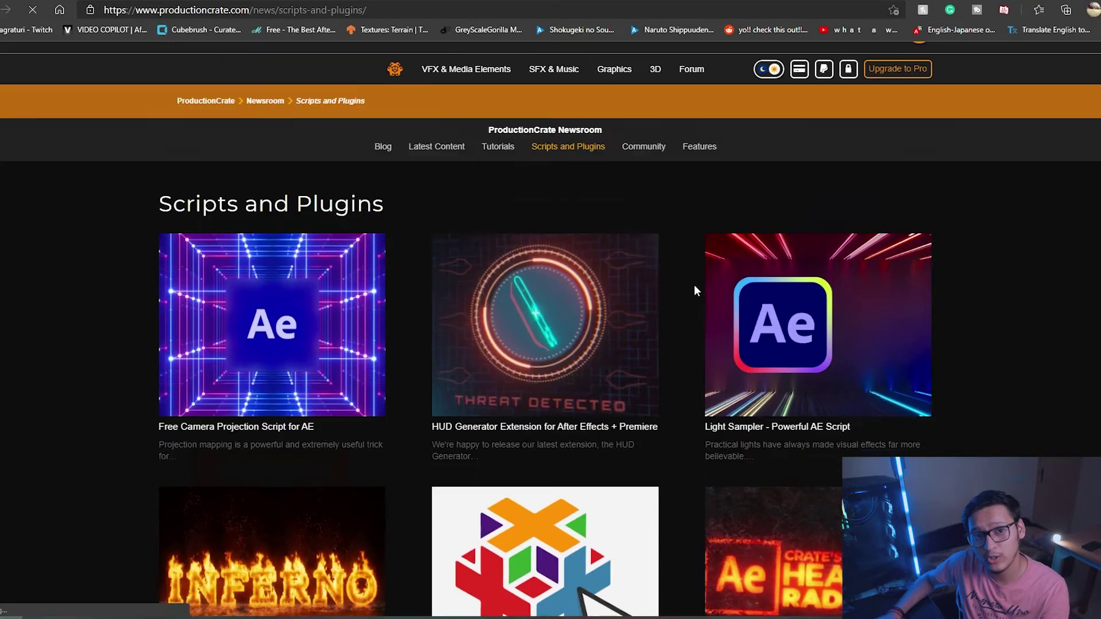
pyautogui.scroll(-7, 693, 290)
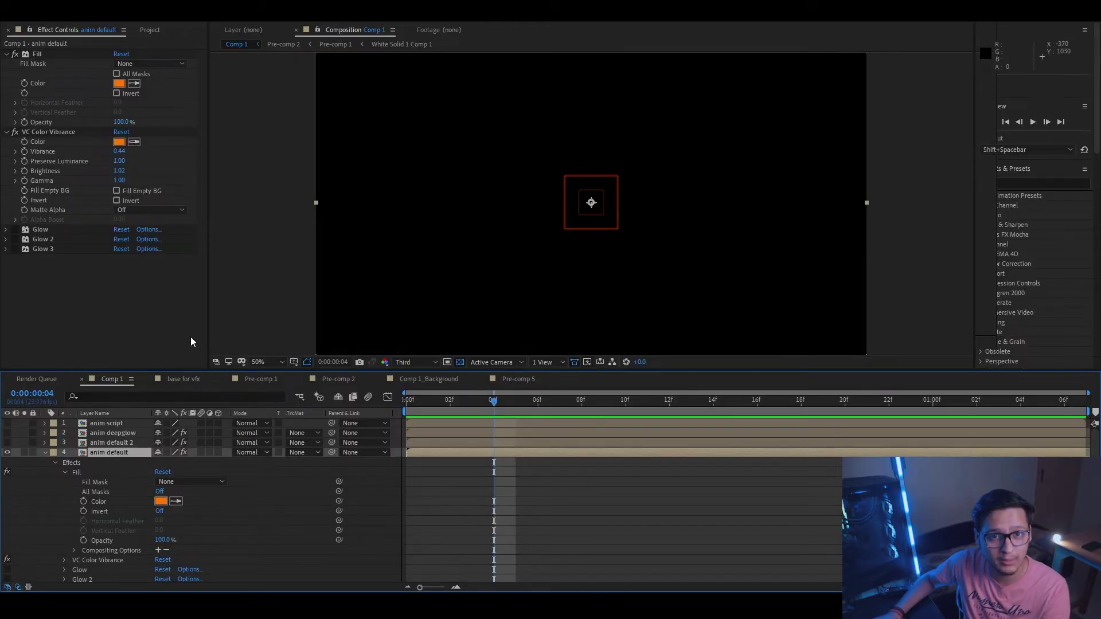
pyautogui.press('pagedown')
pyautogui.press('pagedown')
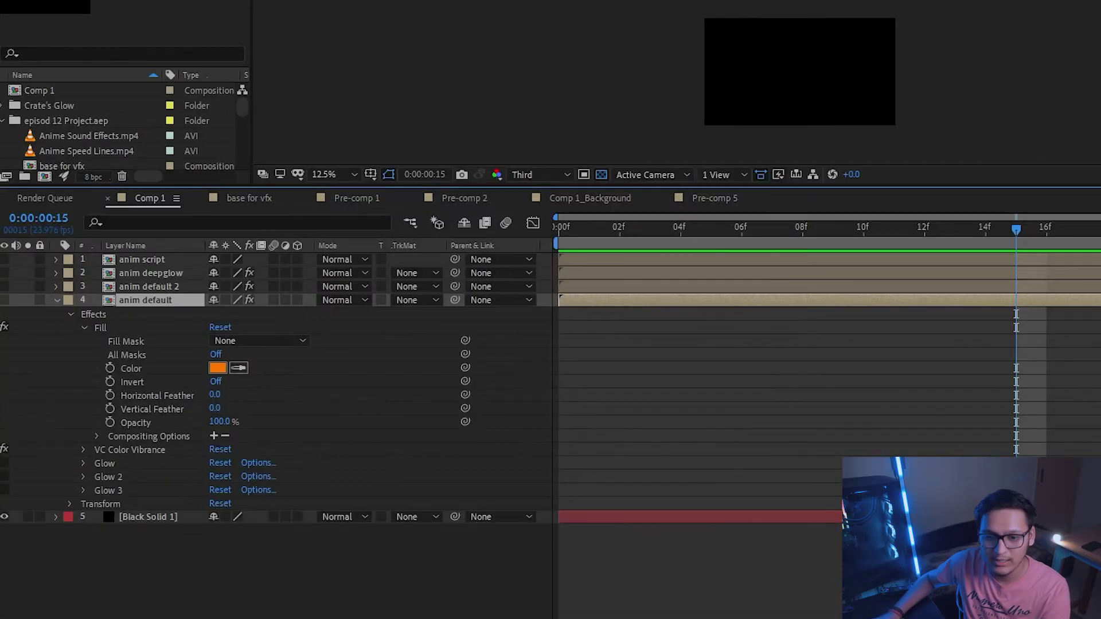
# Run productioncrate-glow.jsx with 47% threshold, 22% intensity, Glow enabled and a tint colour
pyautogui.click(15, 6)
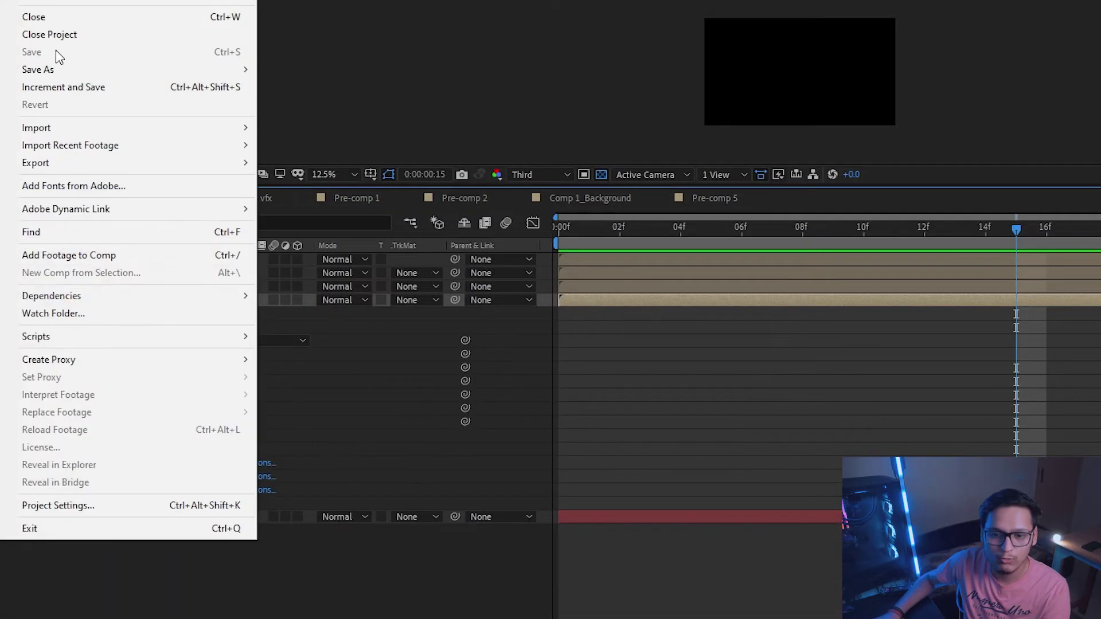
pyautogui.moveTo(125, 344)
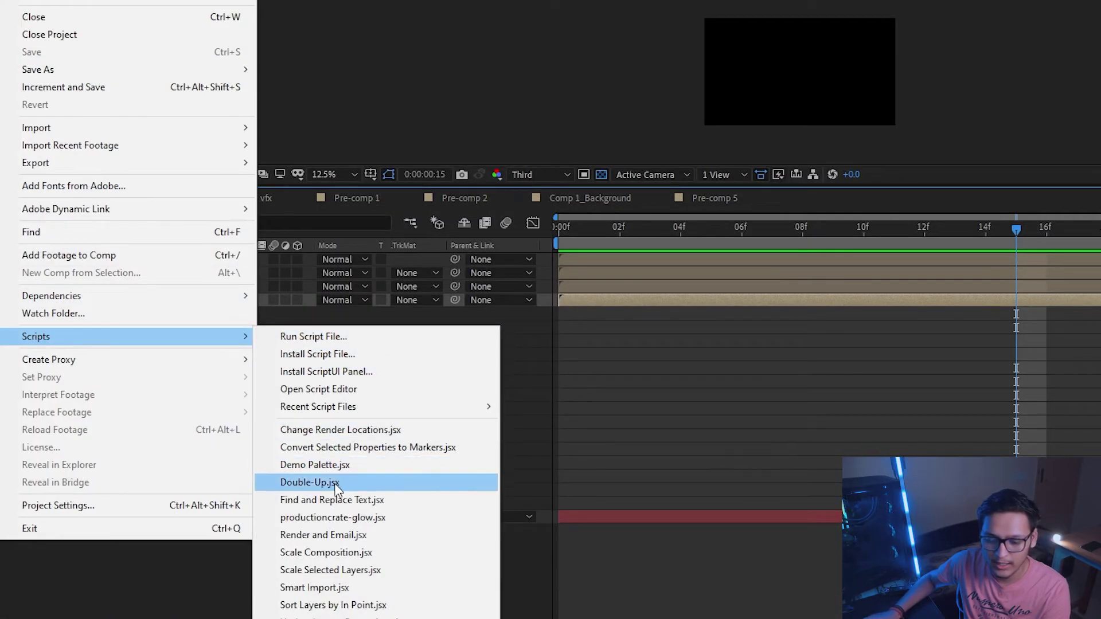
pyautogui.click(332, 520)
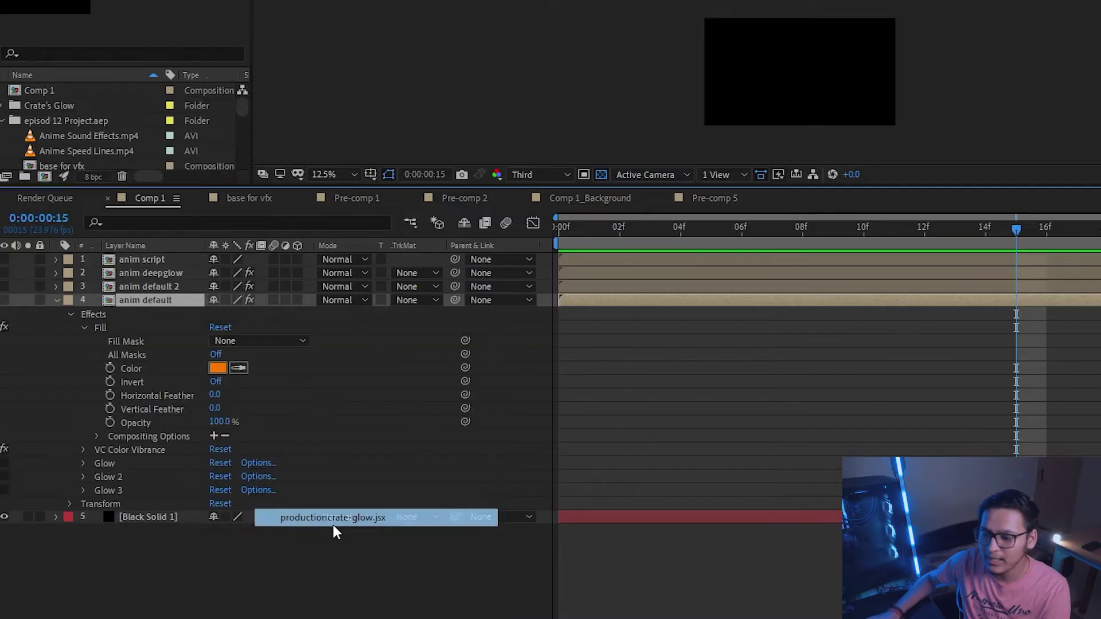
pyautogui.moveTo(749, 245); pyautogui.dragTo(748, 277)
pyautogui.moveTo(801, 310)
pyautogui.mouseDown()
pyautogui.moveTo(765, 310)
pyautogui.moveTo(801, 310)
pyautogui.mouseUp()
pyautogui.click(790, 373)
pyautogui.click(730, 374)
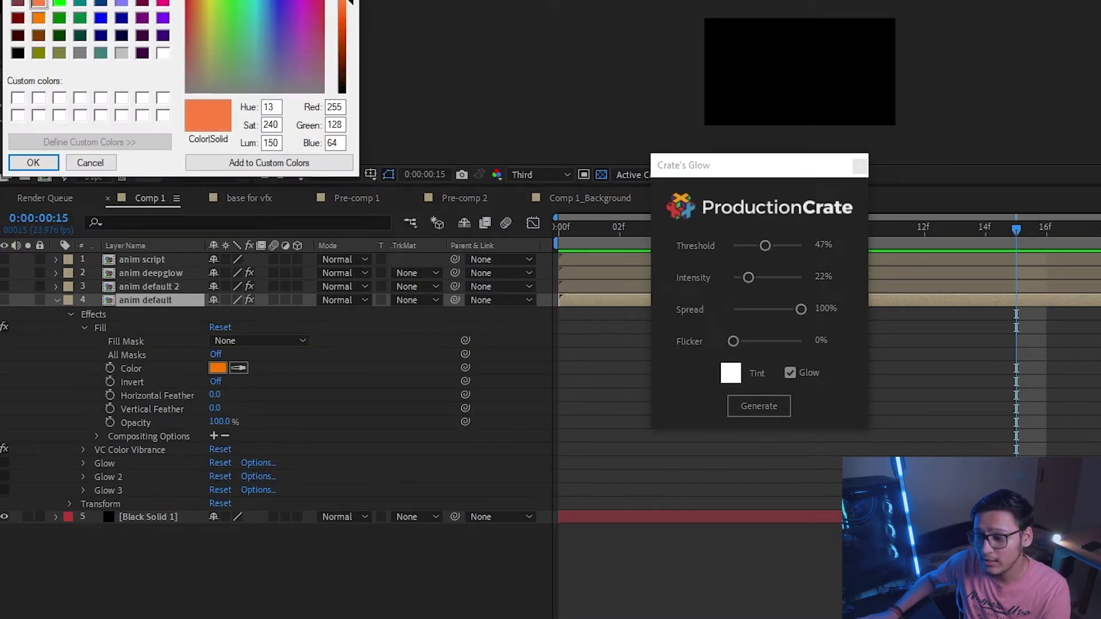
pyautogui.press('Escape')
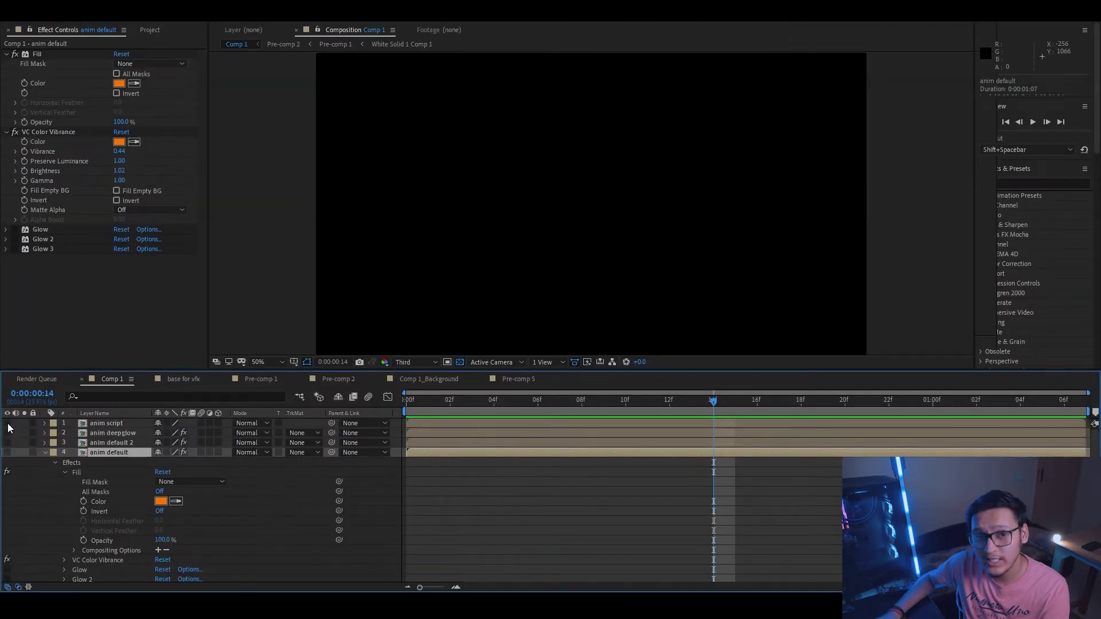
# Show the script-generated glow layer and step from frame 9 forward two frames
pyautogui.click(6, 424)
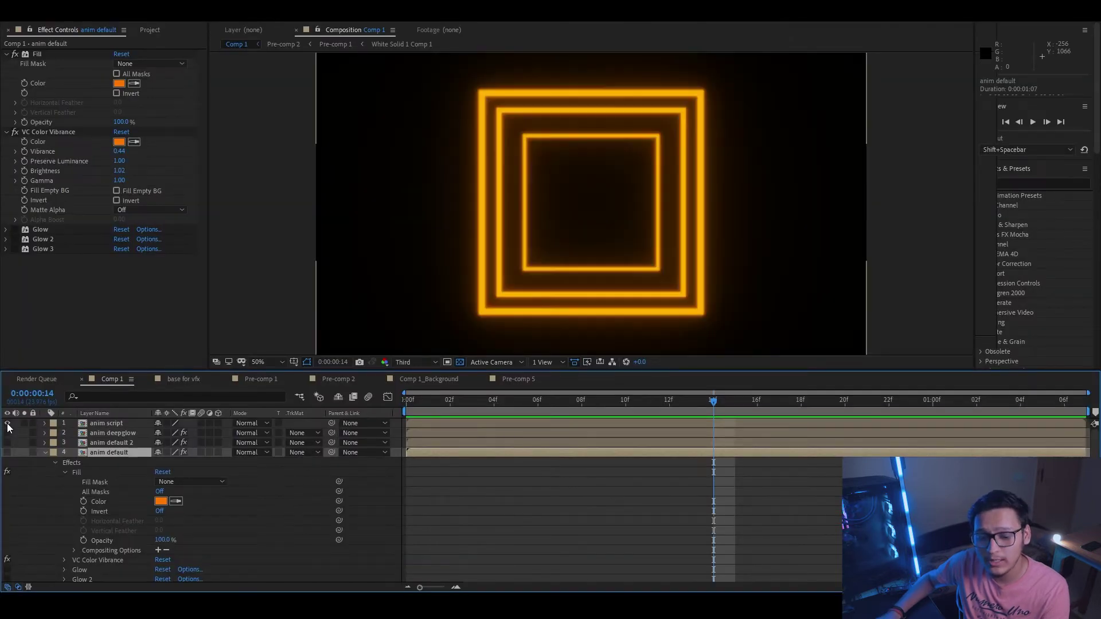
pyautogui.moveTo(607, 404); pyautogui.dragTo(687, 415)
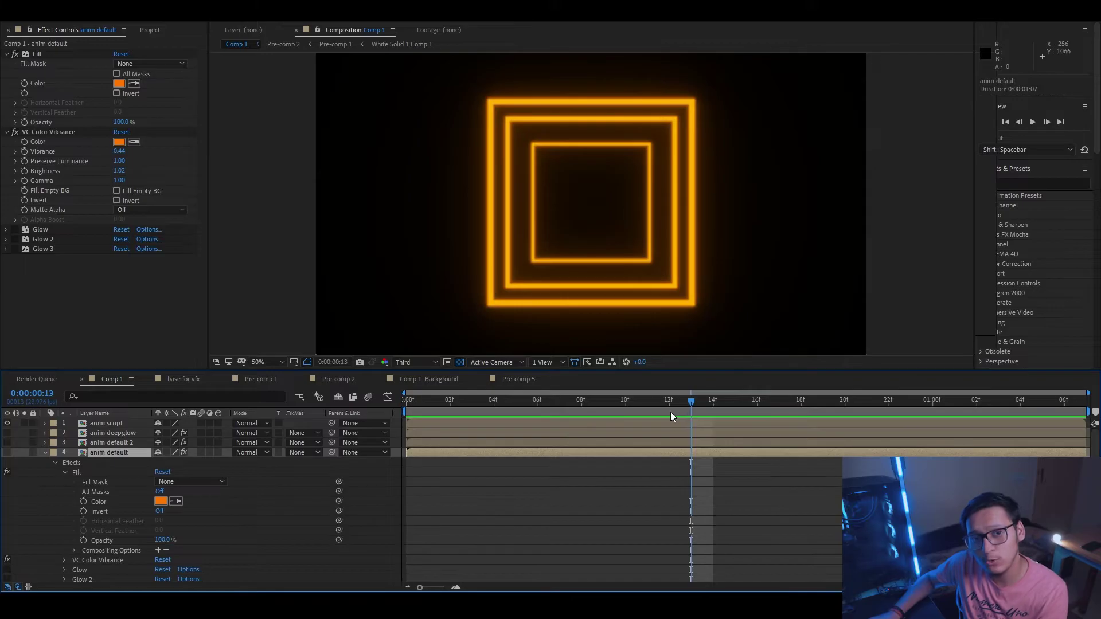
pyautogui.press('pagedown')
pyautogui.press('pagedown')
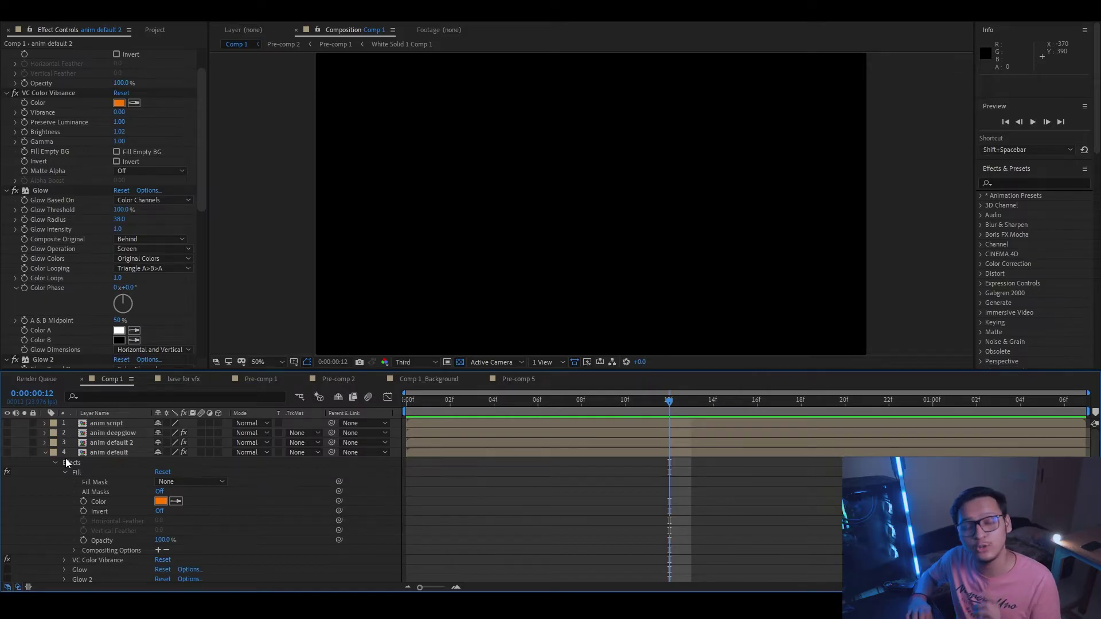
# Show anim default 2 and step the animation forward three frames
pyautogui.click(7, 442)
pyautogui.press('pagedown')
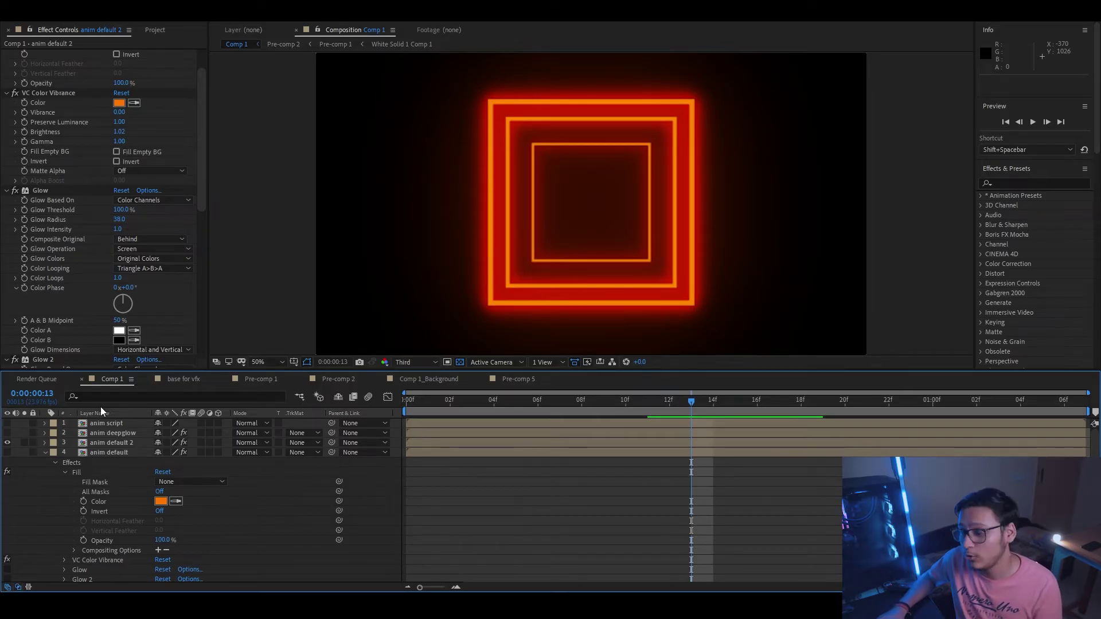
pyautogui.press('pagedown')
pyautogui.press('pagedown')
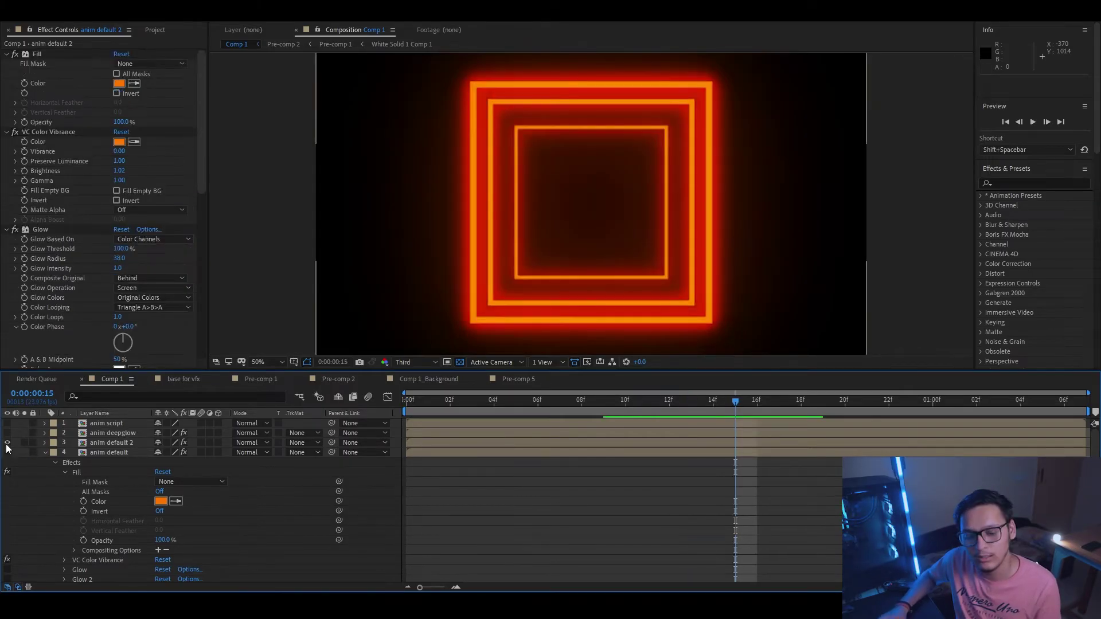
# Toggle anim default 2 to compare, leave it on, and select VC Color Vibrance
pyautogui.click(7, 442)
pyautogui.click(7, 443)
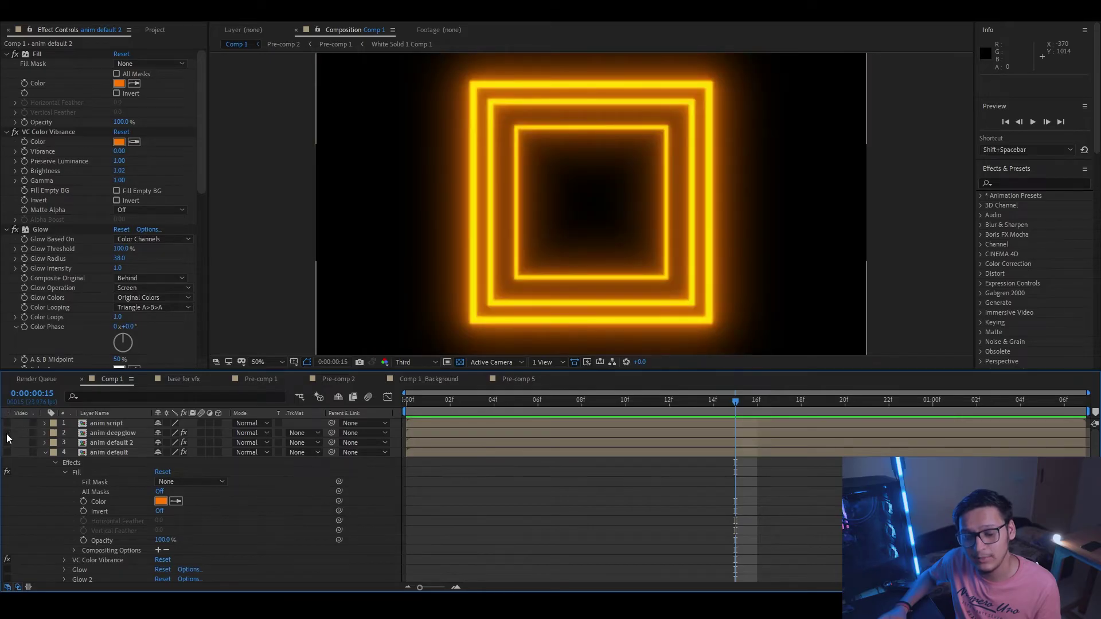
pyautogui.click(7, 444)
pyautogui.click(7, 443)
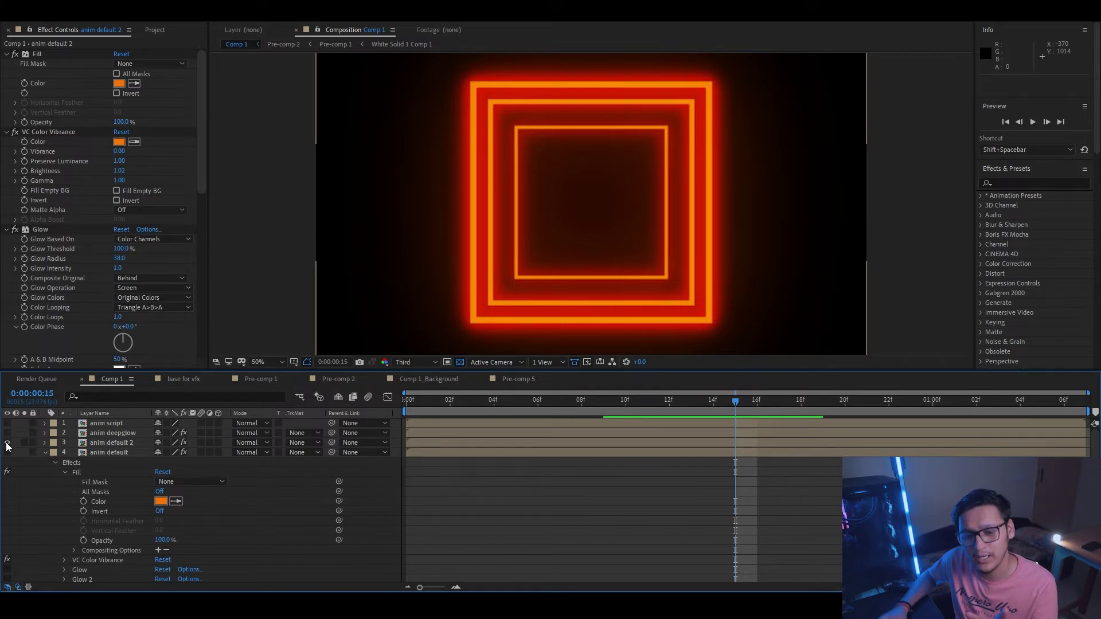
pyautogui.click(7, 54)
pyautogui.click(49, 63)
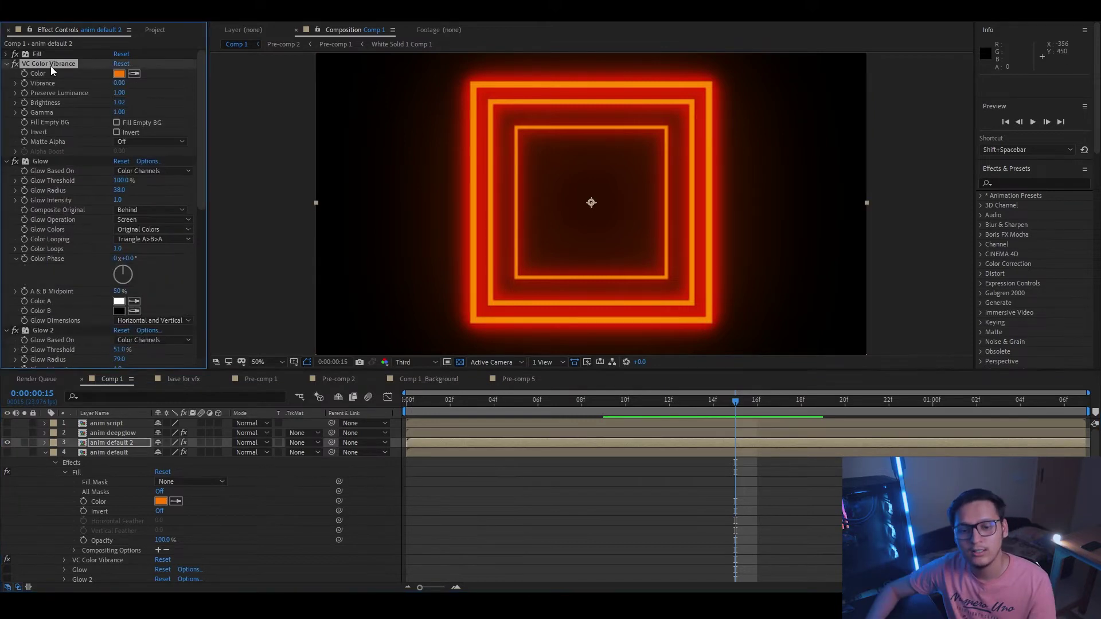
# Switch off VC Color Vibrance and the three Glows, then expand the first Glow
pyautogui.click(15, 64)
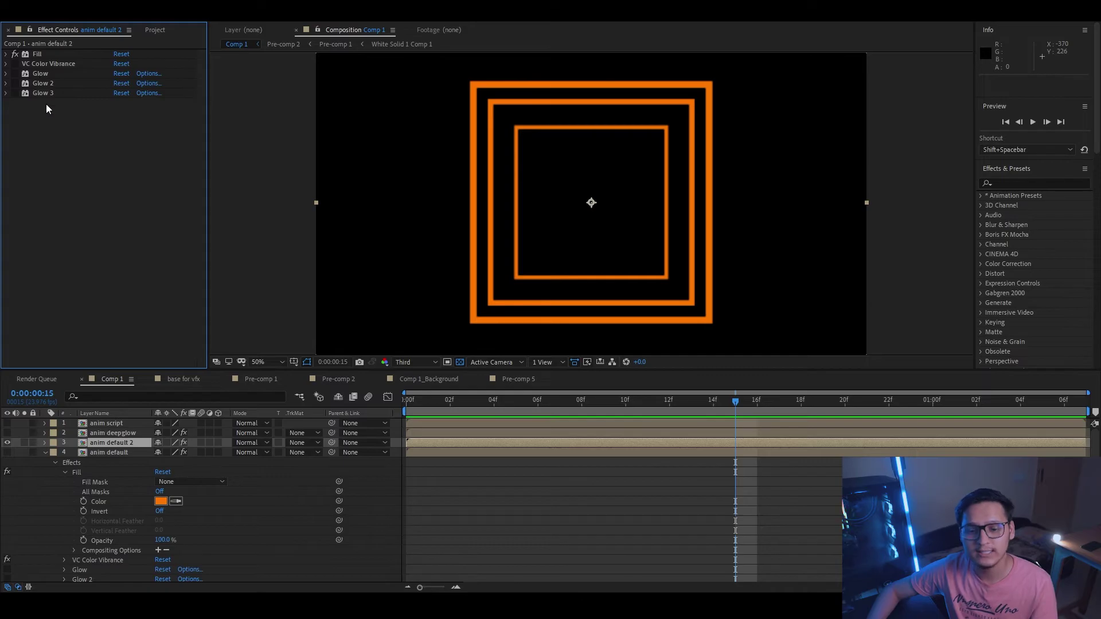
pyautogui.click(42, 76)
pyautogui.click(43, 85)
pyautogui.click(43, 94)
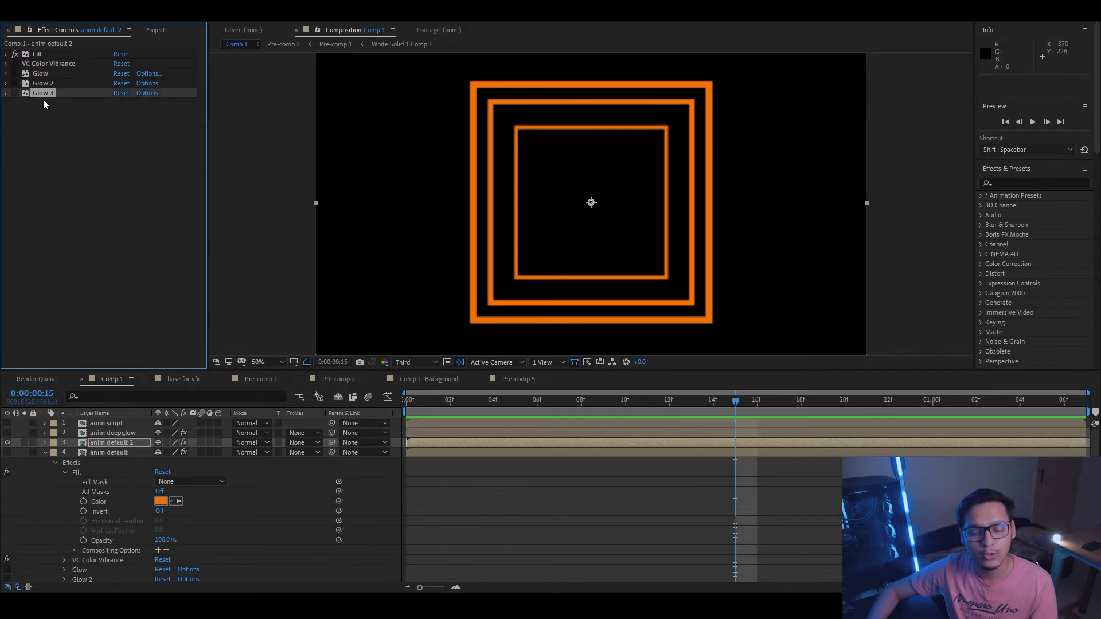
pyautogui.click(8, 74)
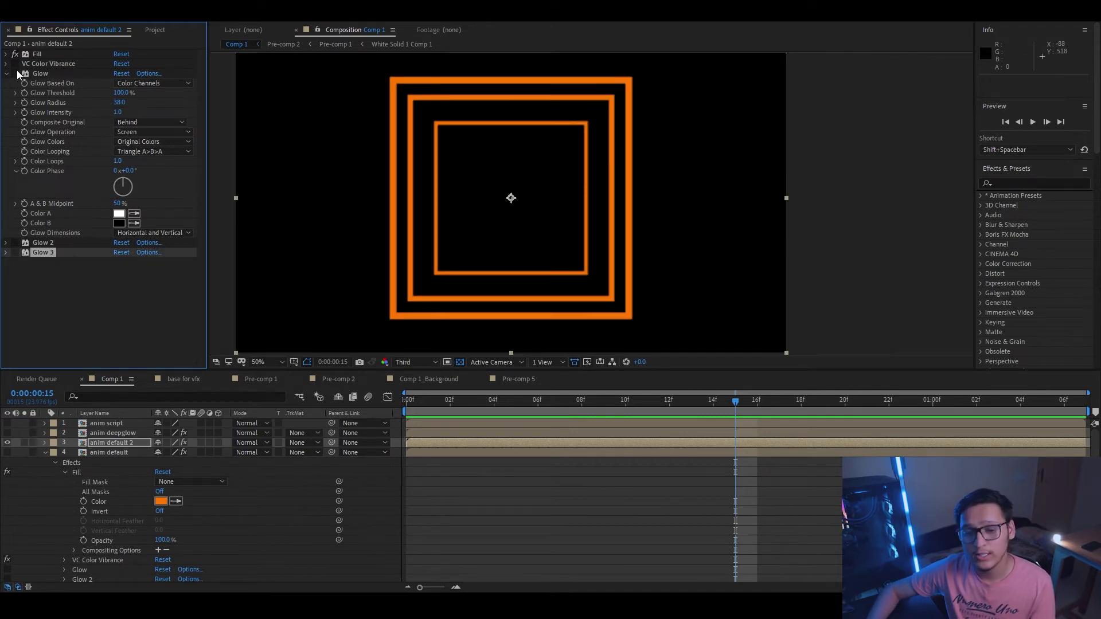
# Enable the first Glow for a tight glow at 100% threshold, radius 38
pyautogui.click(16, 73)
pyautogui.scroll(3, 442, 192)
pyautogui.hscroll(2, 270, 177)
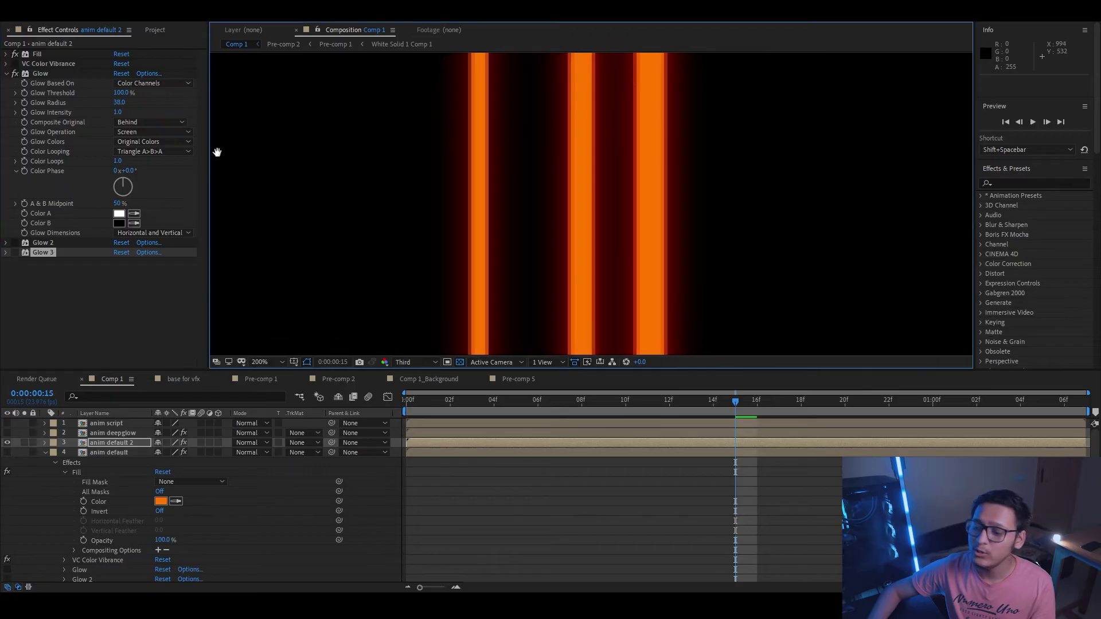
pyautogui.scroll(-4, 457, 180)
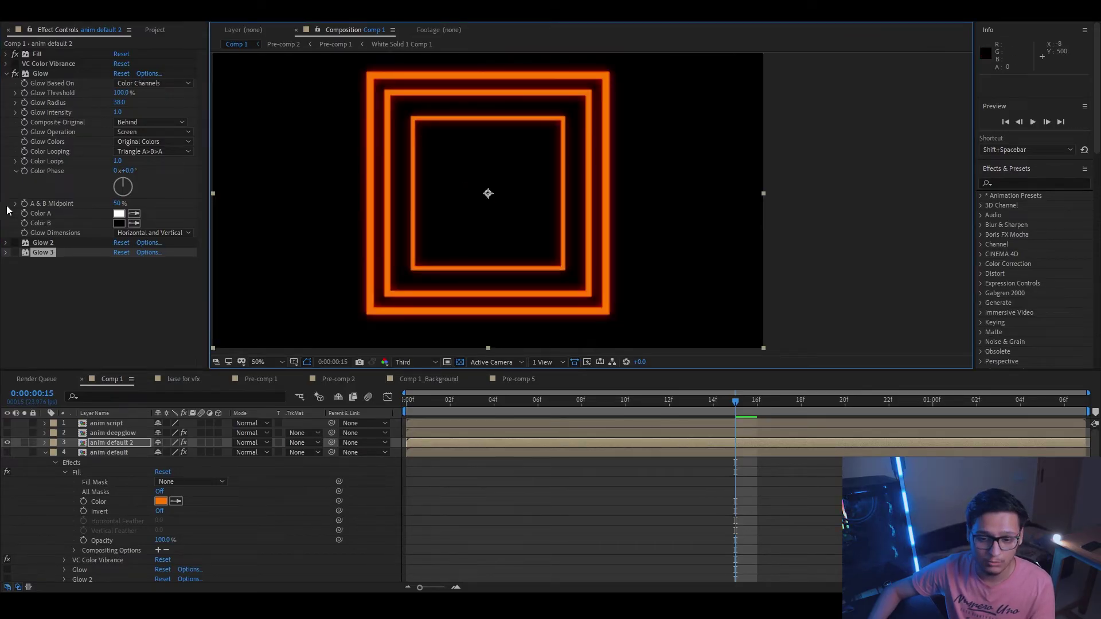
pyautogui.click(9, 228)
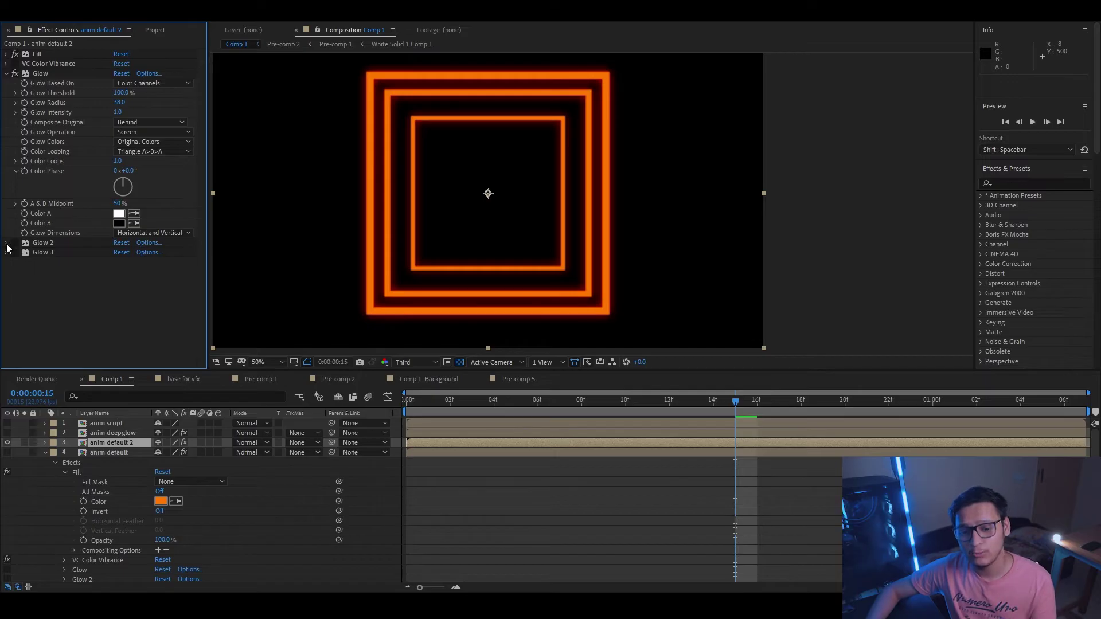
pyautogui.click(8, 243)
pyautogui.scroll(-2, 54, 236)
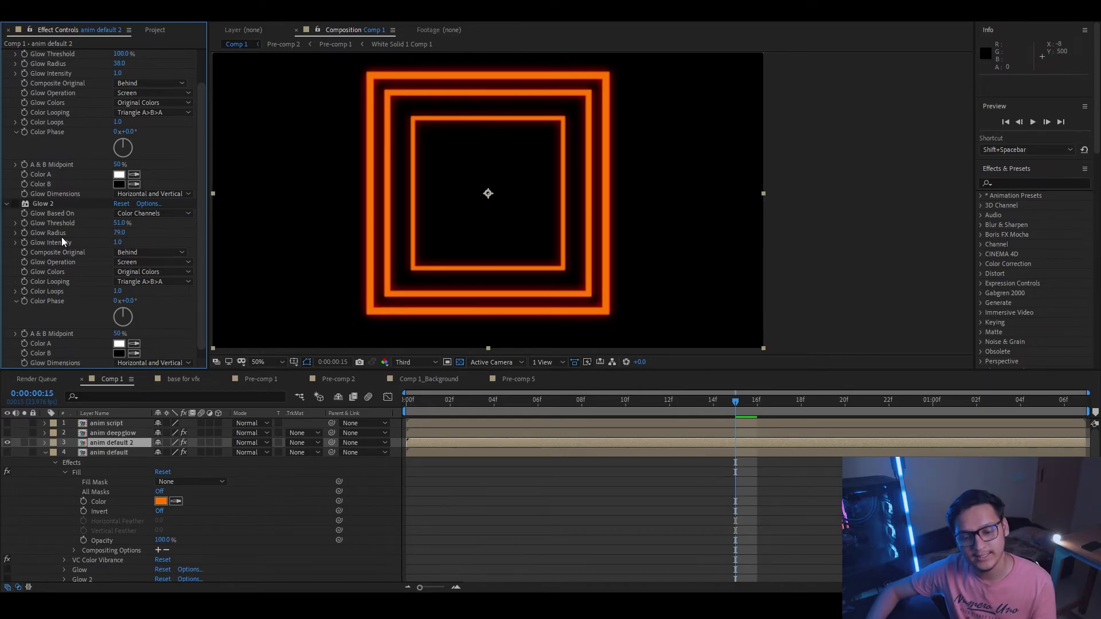
# Enable Glow 2 (51% threshold, radius 79), inspect it zoomed in, and set intensity to 0
pyautogui.scroll(-1, 60, 236)
pyautogui.click(15, 193)
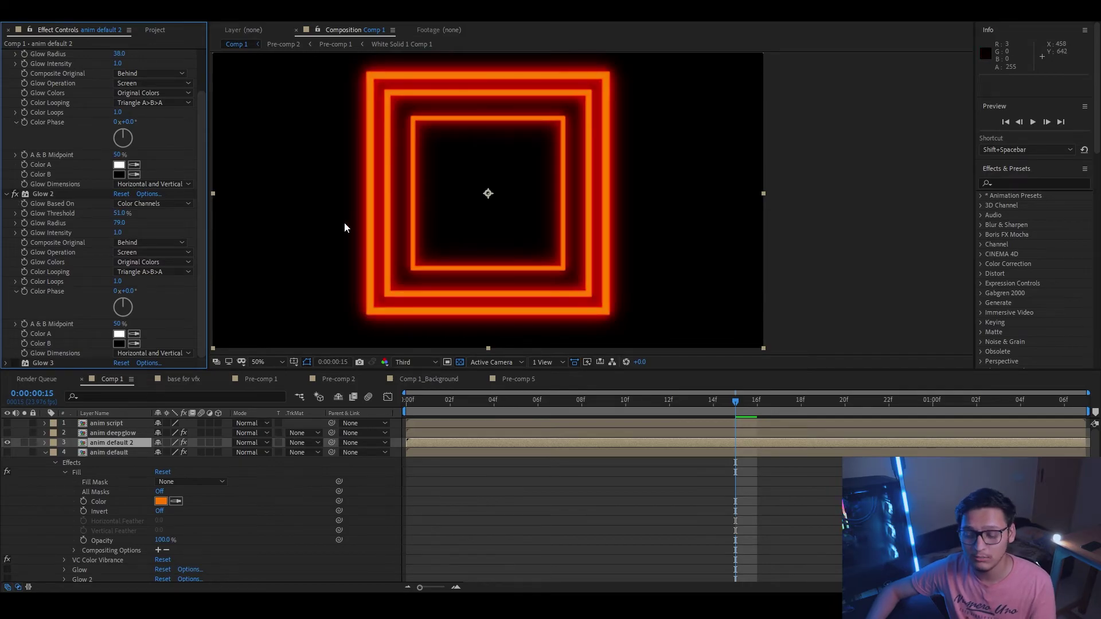
pyautogui.press('.')
pyautogui.press('.')
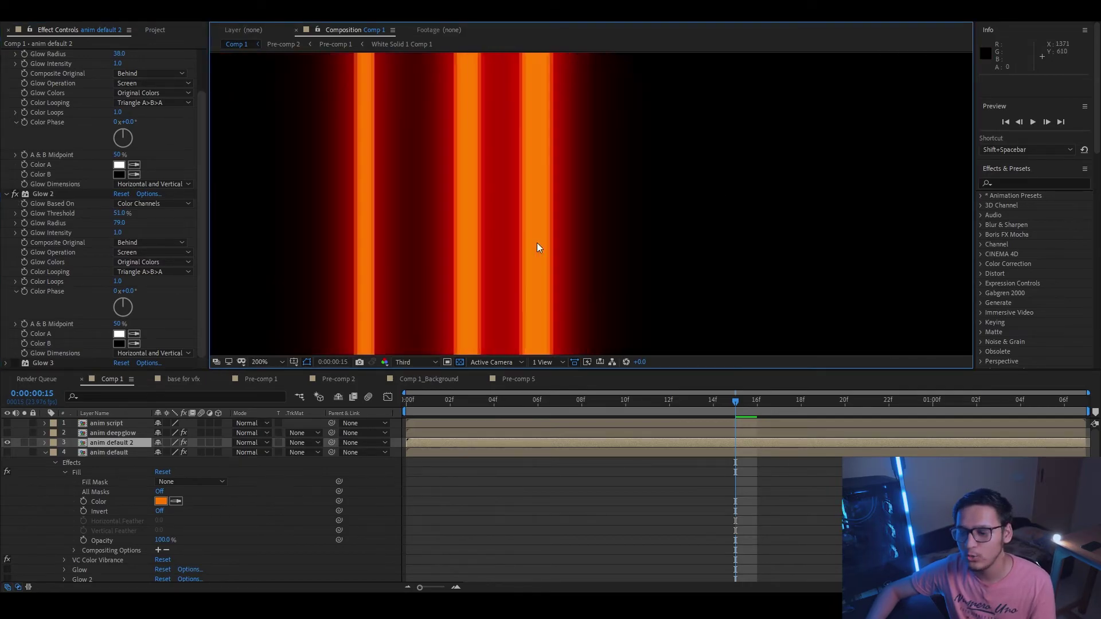
pyautogui.press(',')
pyautogui.press(',')
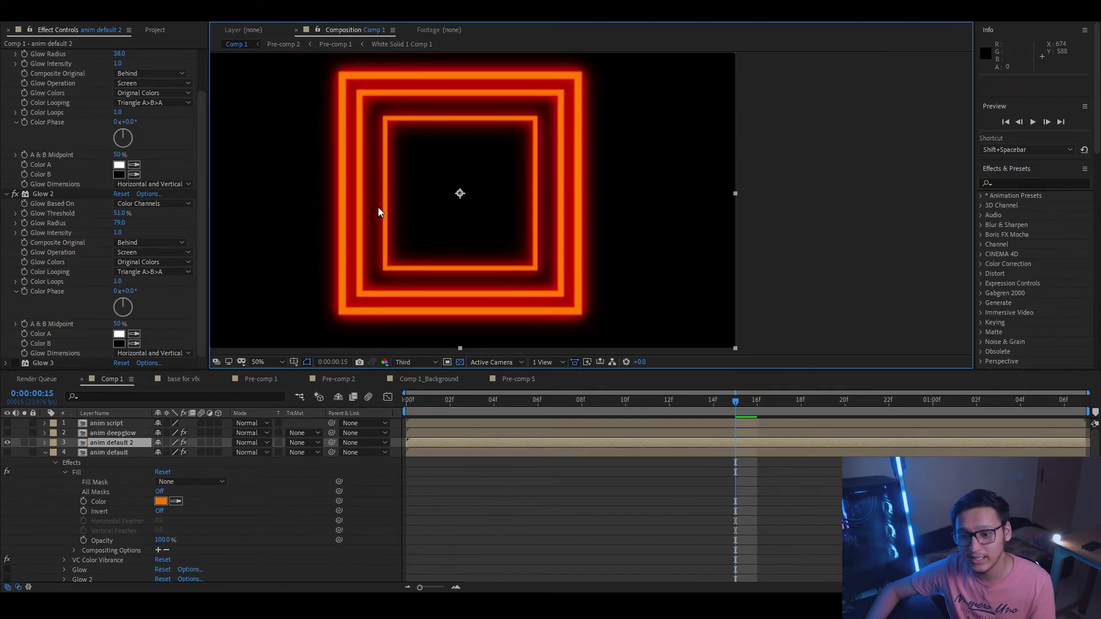
pyautogui.moveTo(117, 232); pyautogui.dragTo(17, 231)
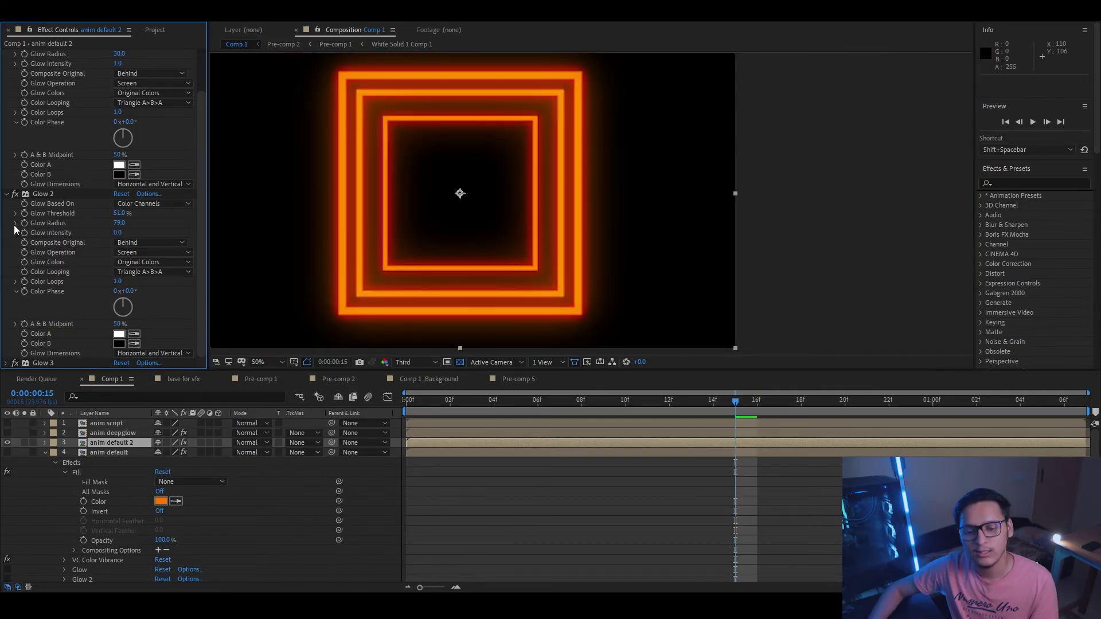
# Review Glow 3's settings: 32.2% threshold, radius 158, intensity 0.7
pyautogui.click(7, 363)
pyautogui.scroll(-5, 73, 289)
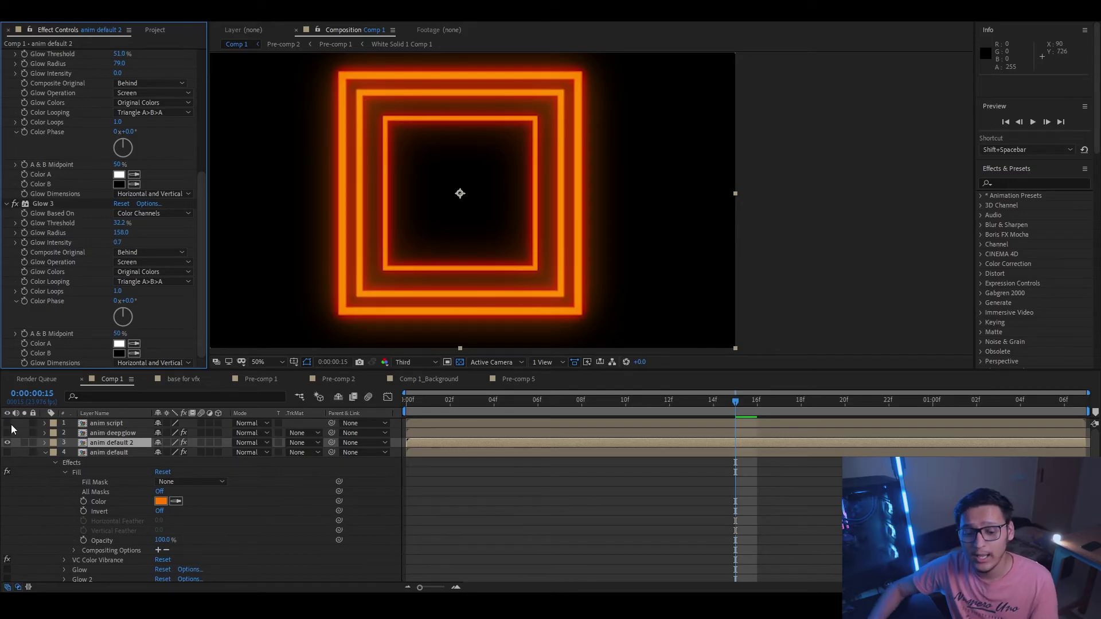
pyautogui.scroll(1, 39, 348)
pyautogui.scroll(-1, 39, 348)
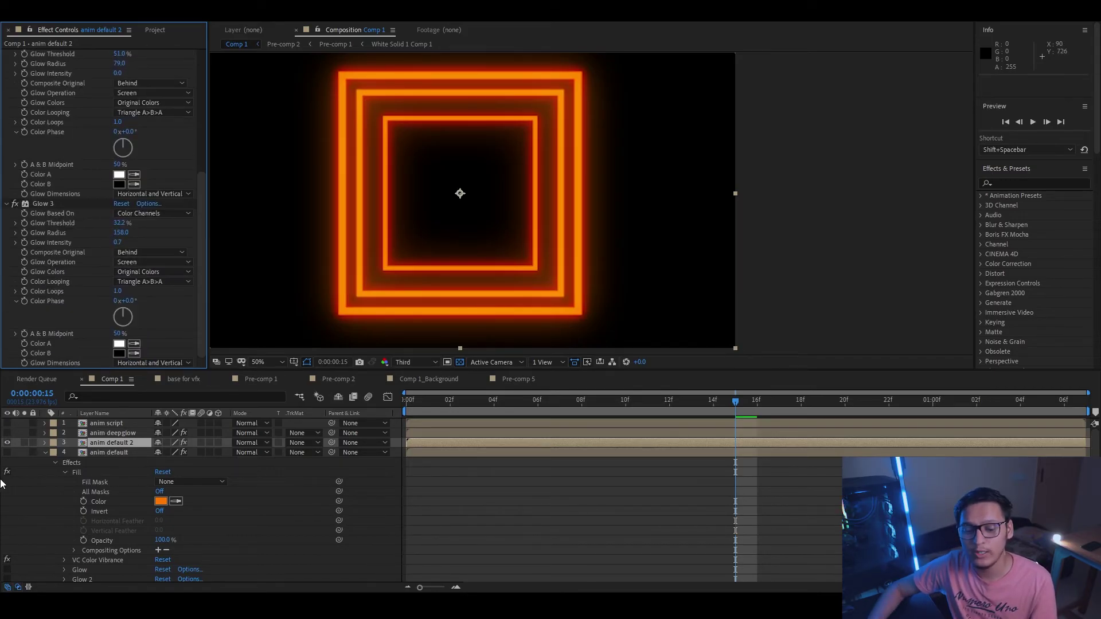
# Toggle between the Deep Glow and built-in Glow layers to compare the looks
pyautogui.click(7, 441)
pyautogui.click(8, 440)
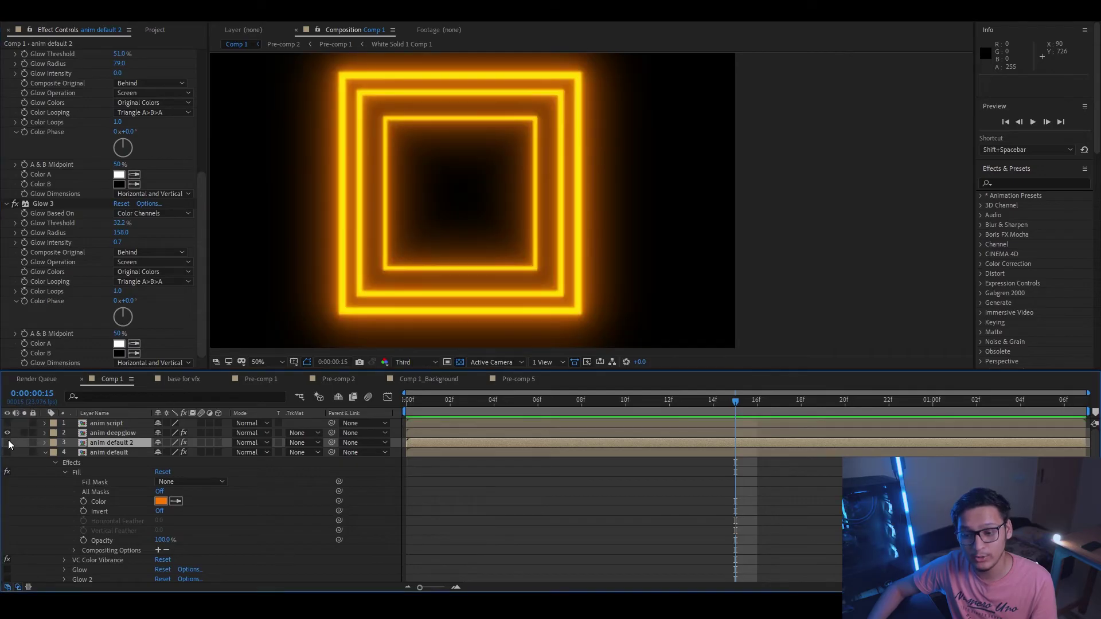
pyautogui.click(8, 440)
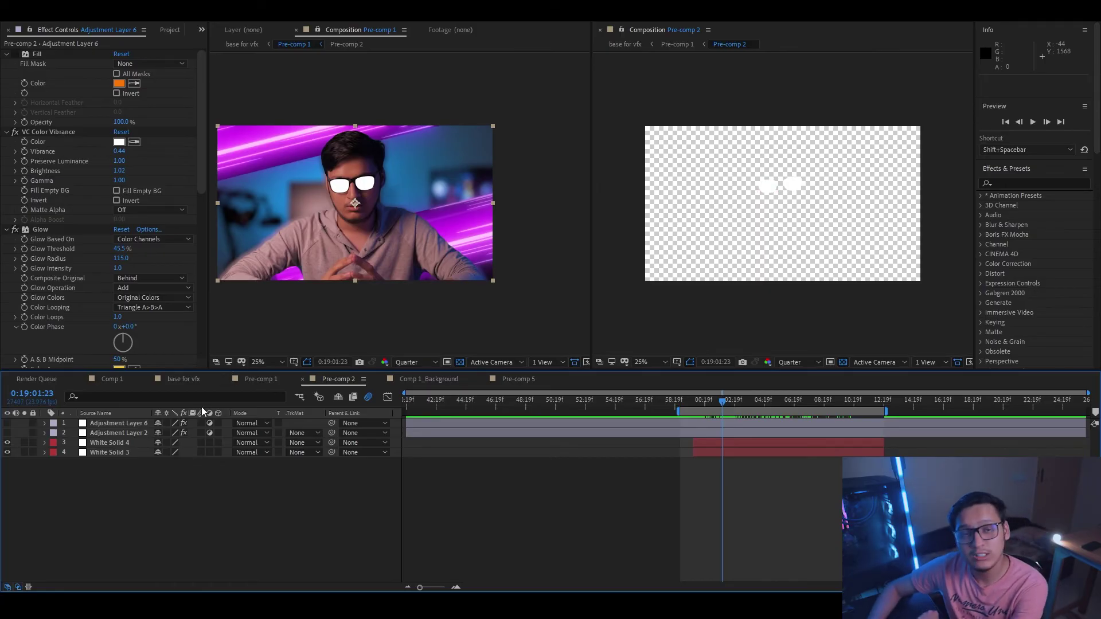
# Switch to Layer Name and inspect White Solid 3, White Solid 4, deep glow and default effects
pyautogui.click(707, 399)
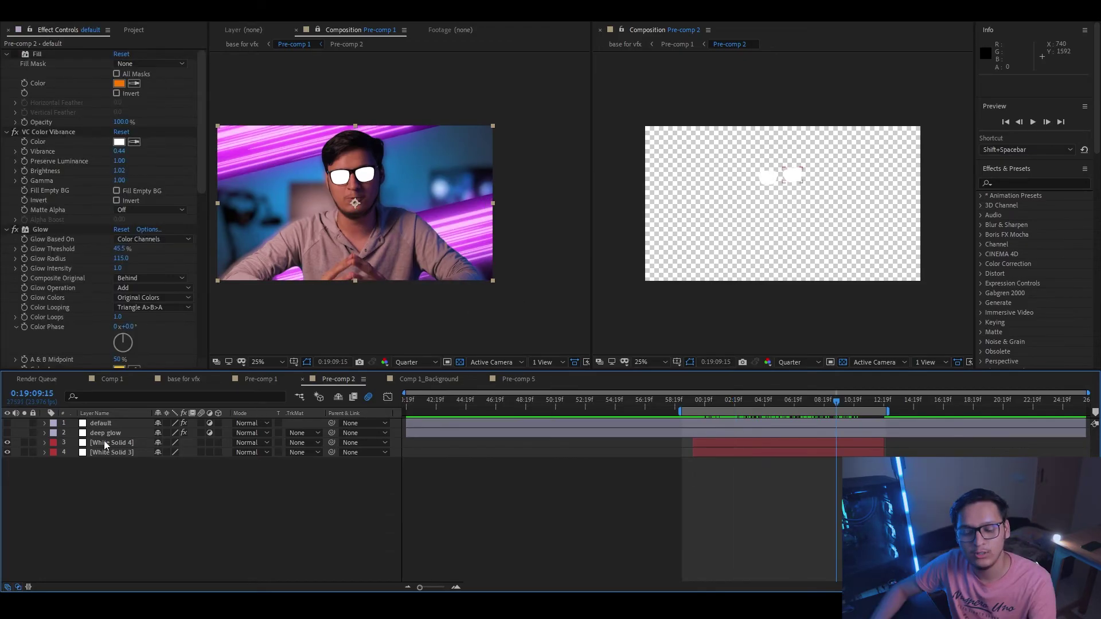
pyautogui.click(104, 452)
pyautogui.click(108, 444)
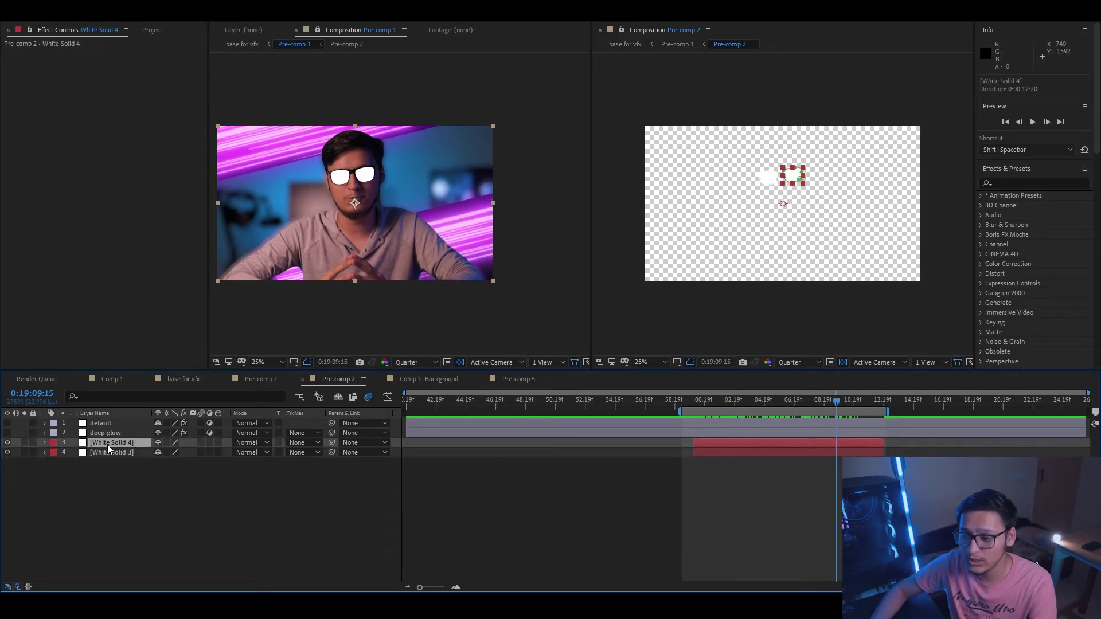
pyautogui.click(99, 432)
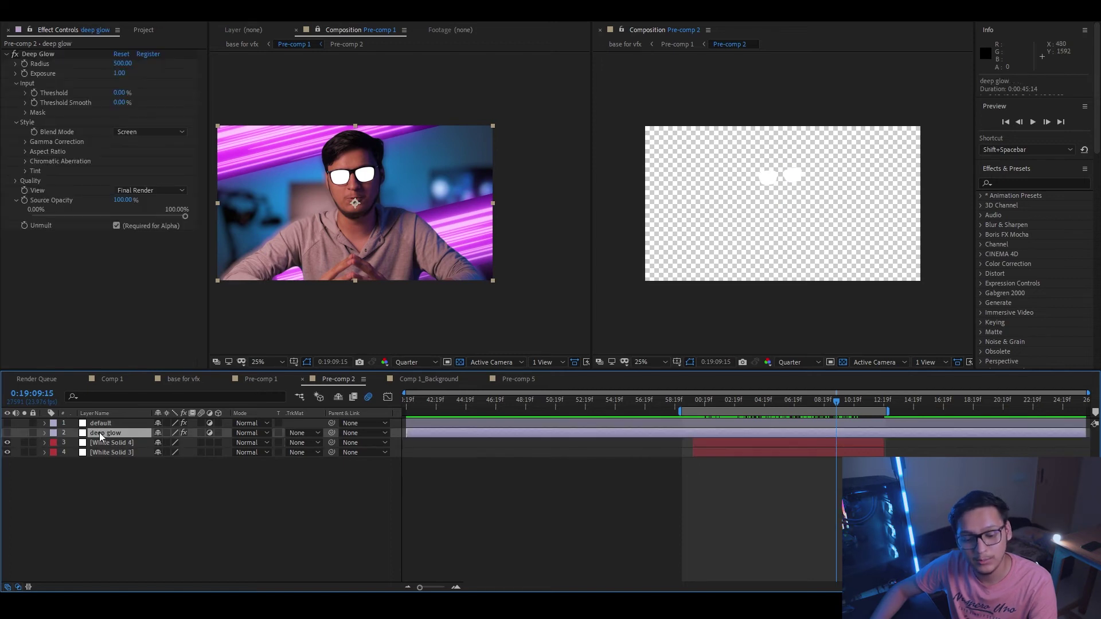
pyautogui.click(101, 424)
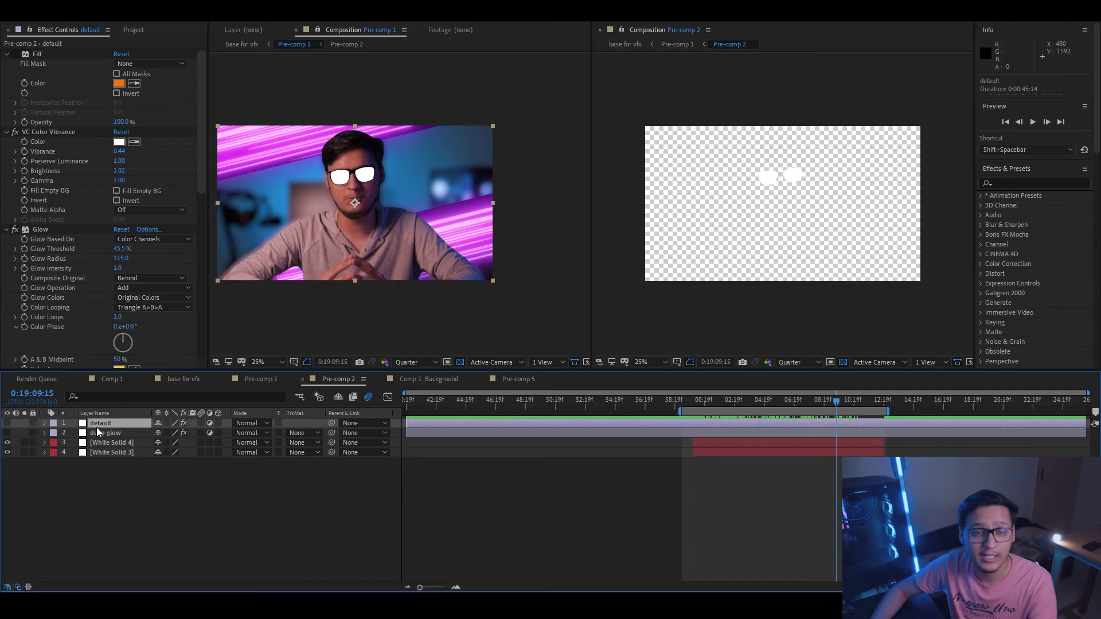
pyautogui.click(18, 469)
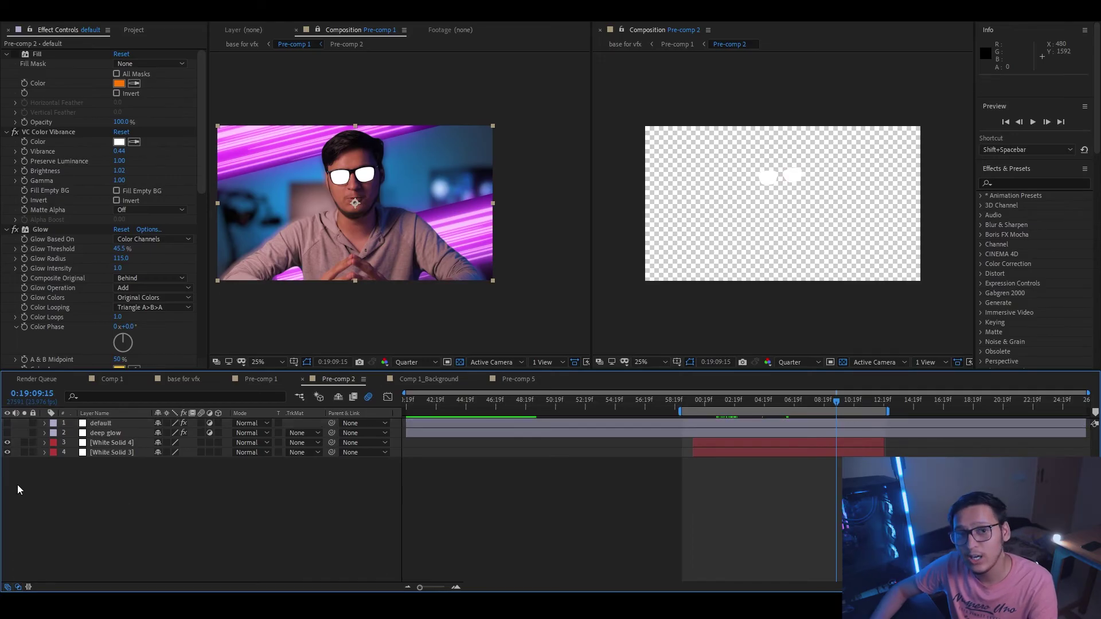
# Toggle the deep glow and default layers to compare their glow on the glasses
pyautogui.click(8, 433)
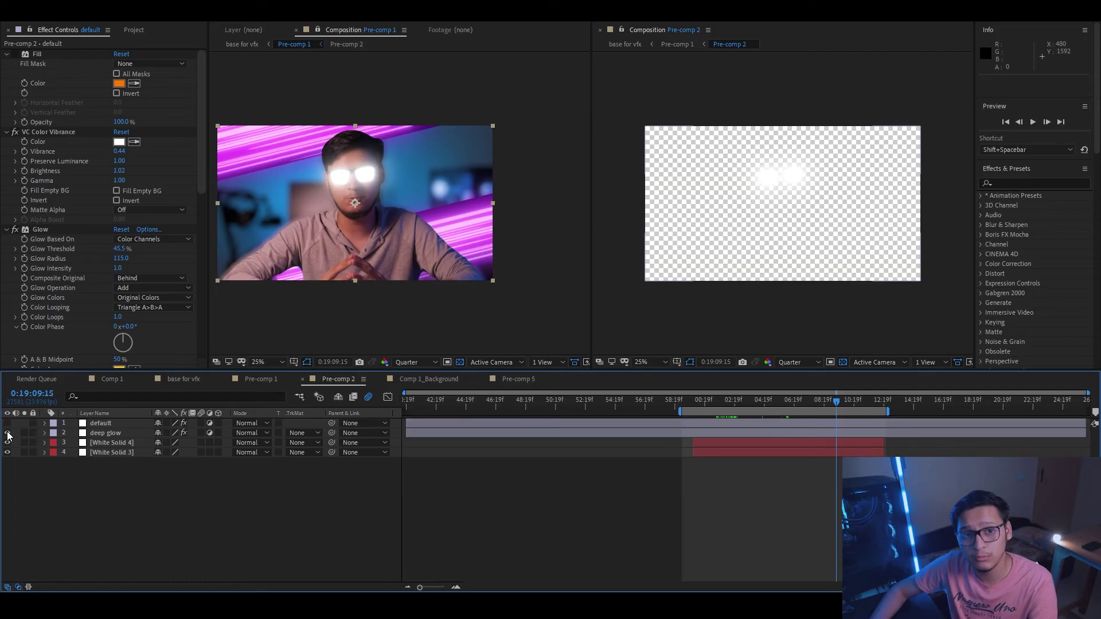
pyautogui.click(8, 433)
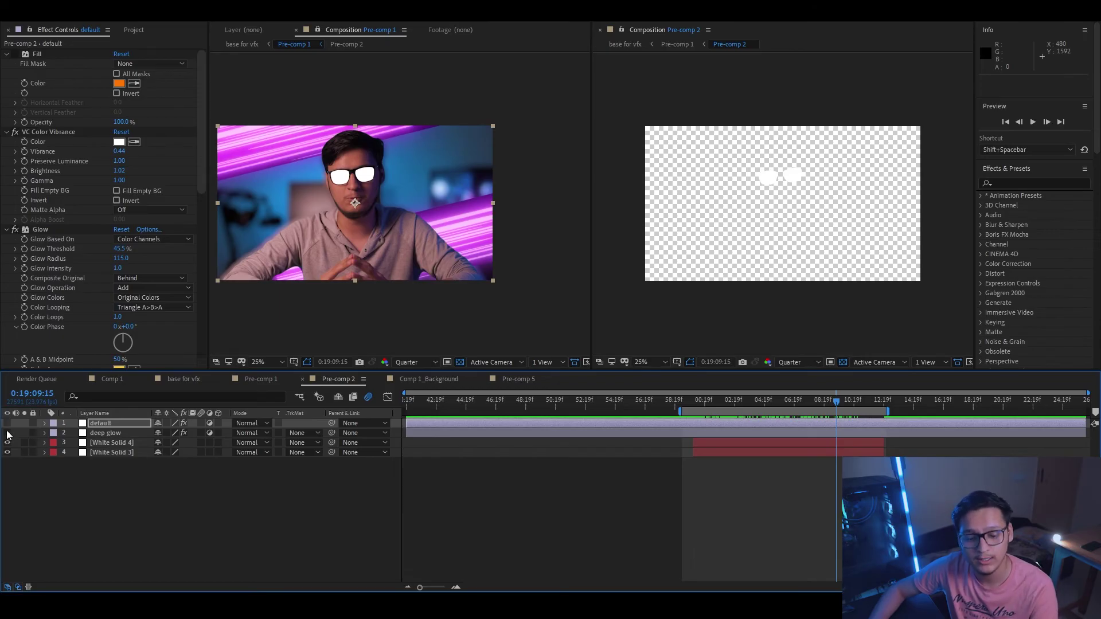
pyautogui.click(7, 431)
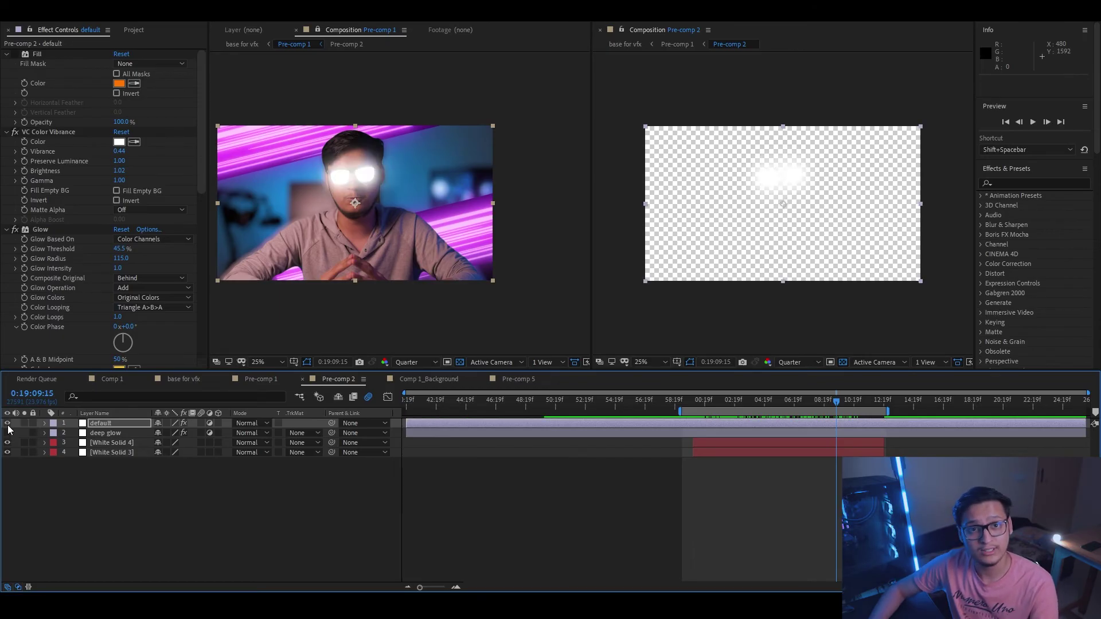
pyautogui.click(8, 424)
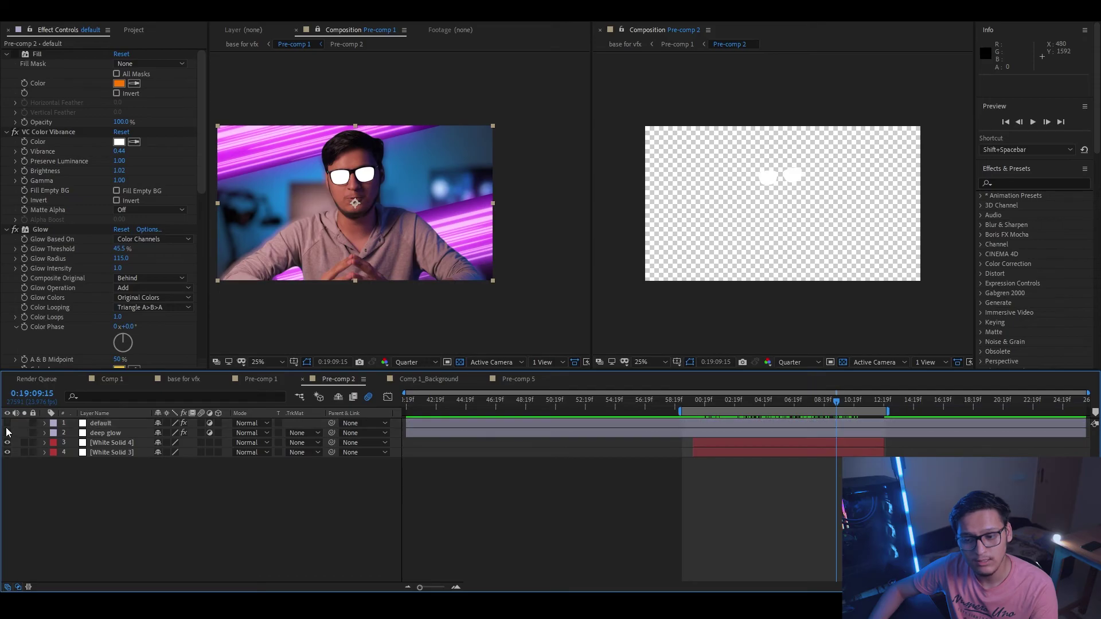
pyautogui.click(7, 432)
pyautogui.click(8, 433)
pyautogui.click(7, 434)
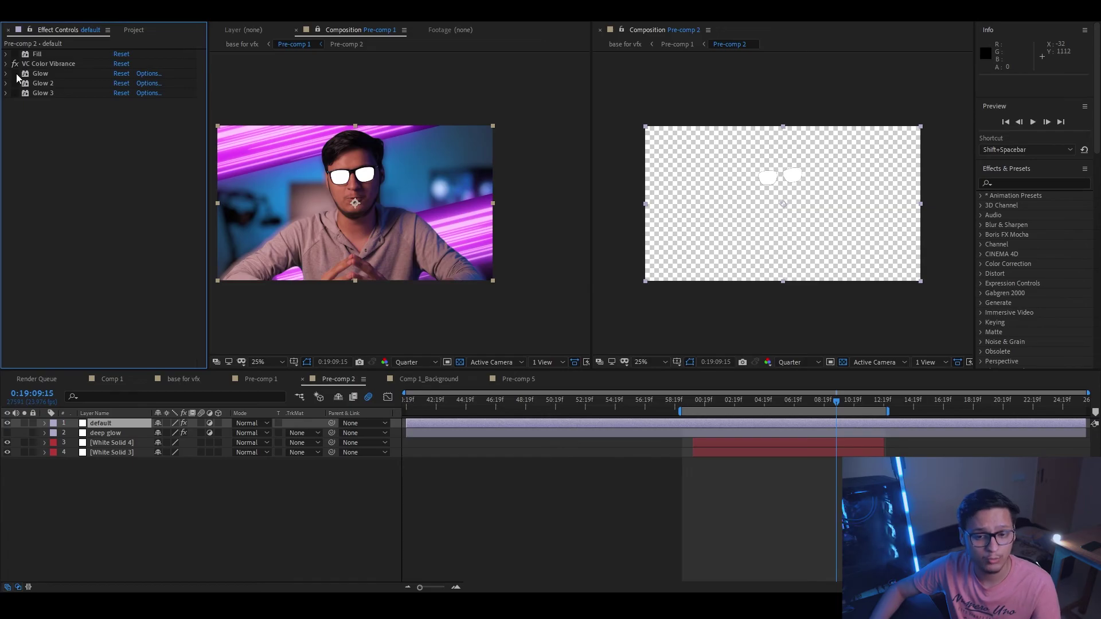
# Enable Glow, Glow 2 and Glow 3 on the default layer
pyautogui.click(15, 73)
pyautogui.click(15, 83)
pyautogui.click(15, 93)
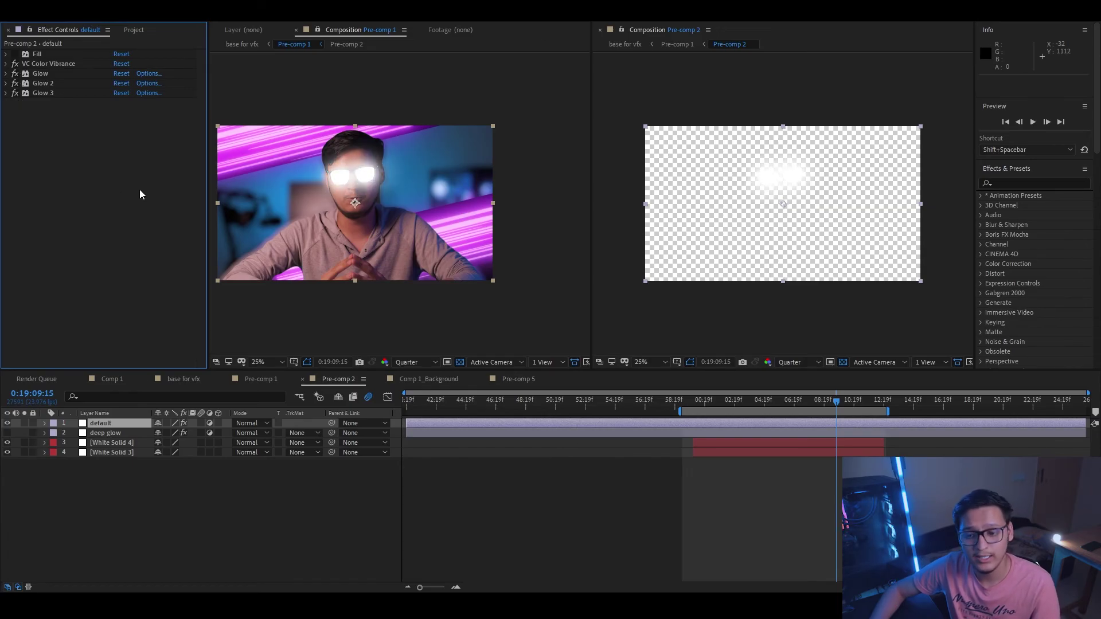